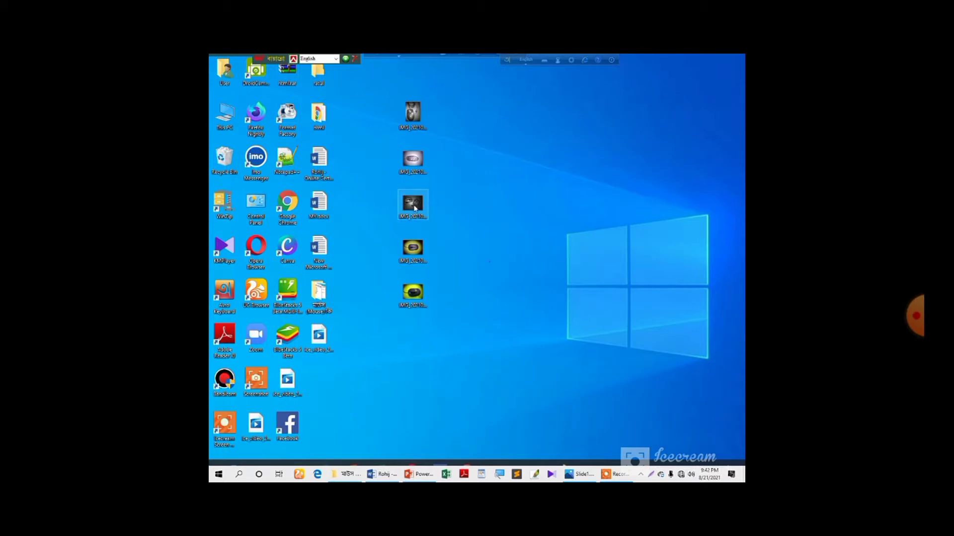
View the lowest photo in the desktop's photo column, IMG_20210819_194523217.jpg, and close it.
double_click(416, 293)
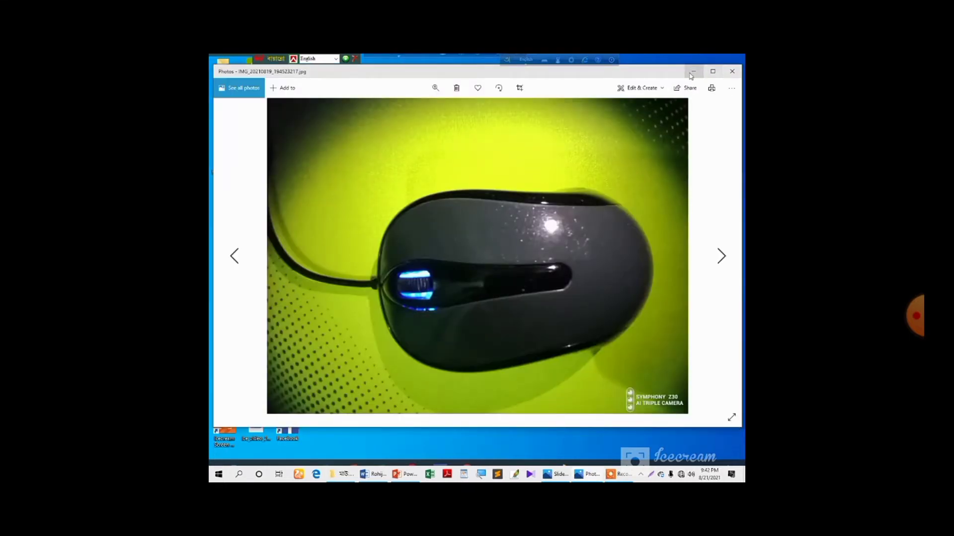
left_click(731, 71)
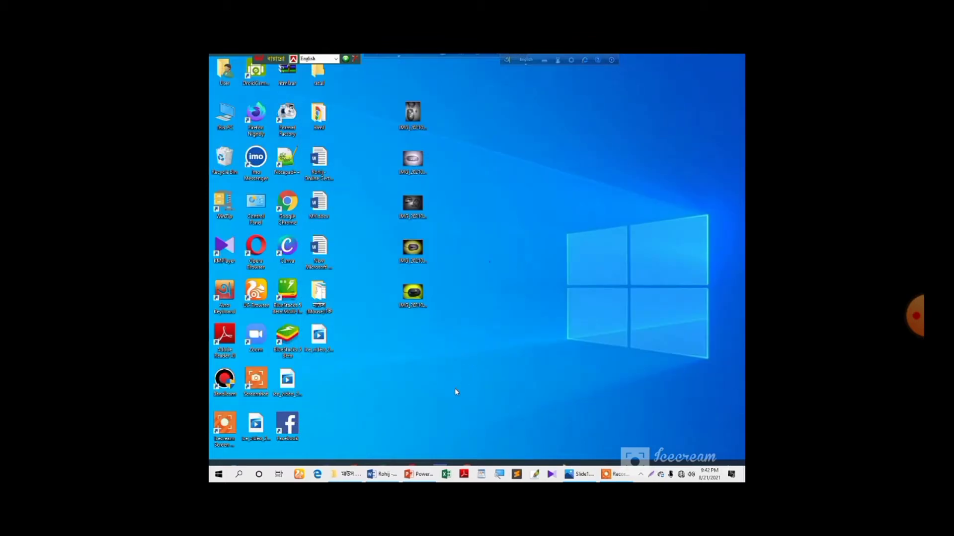
Switch to the open Slide1.JPG in Photos, read through slides 1 to 3 about the mouse, and minimize the viewer.
left_click(585, 476)
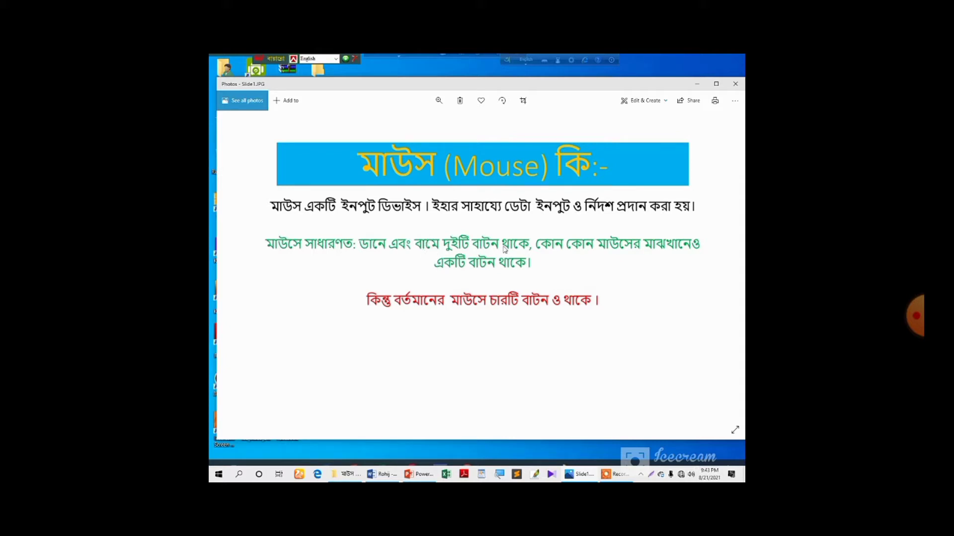
key("Right")
key("Right")
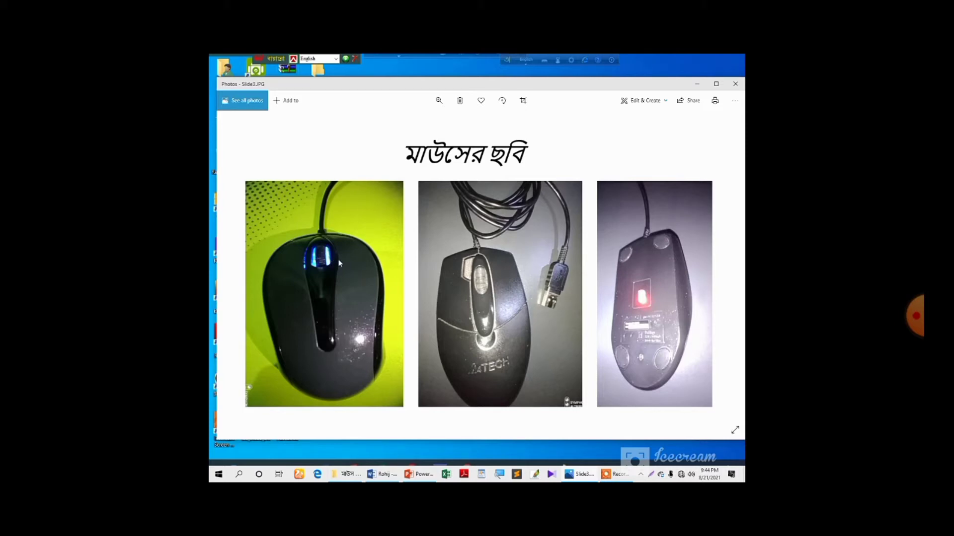
key("Left")
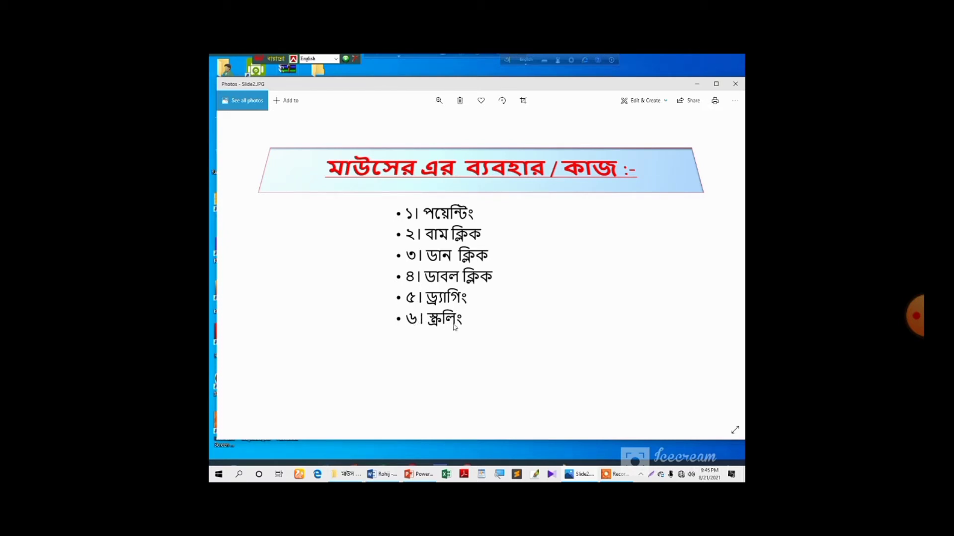
scroll(455, 330, "up", 1)
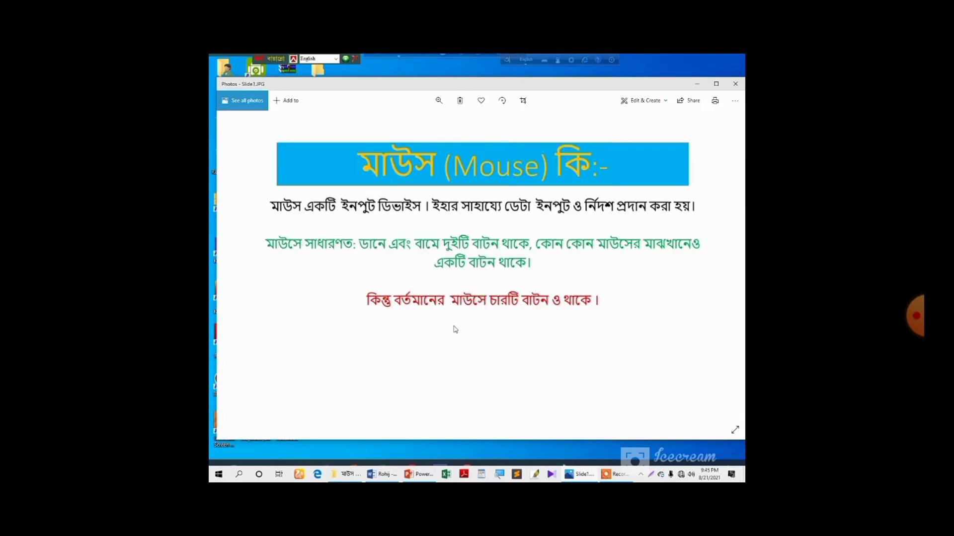
scroll(455, 330, "down", 2)
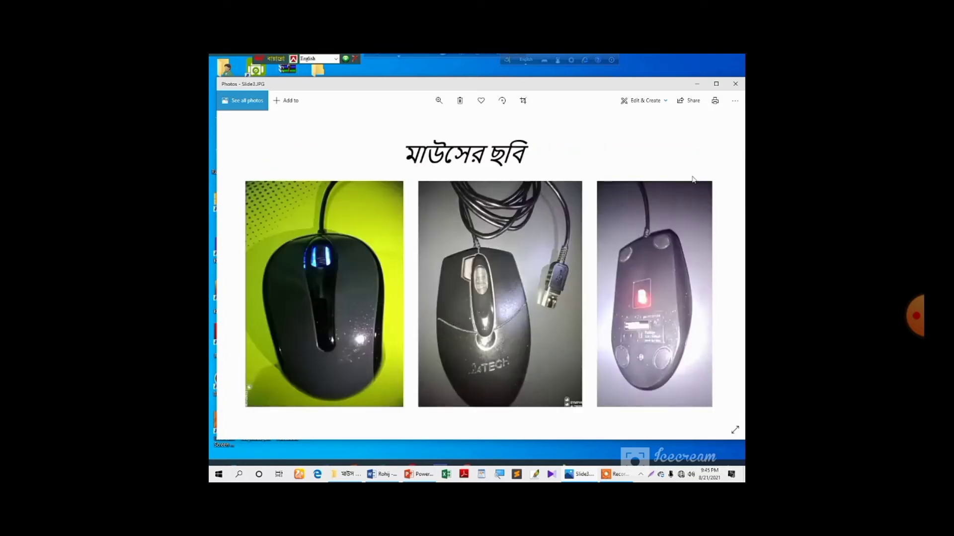
left_click(698, 84)
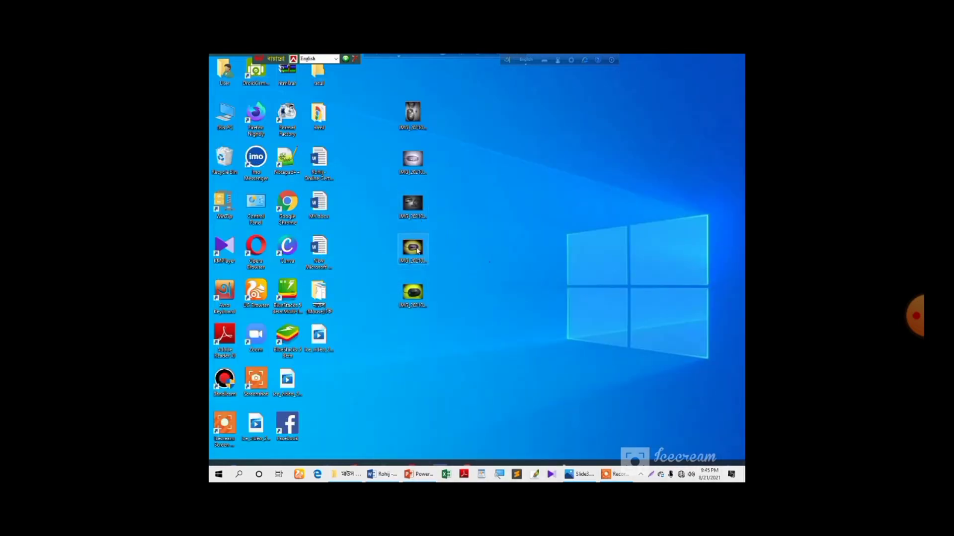
Select the lowest photo in the desktop's photo column and clear the selection.
left_click(415, 295)
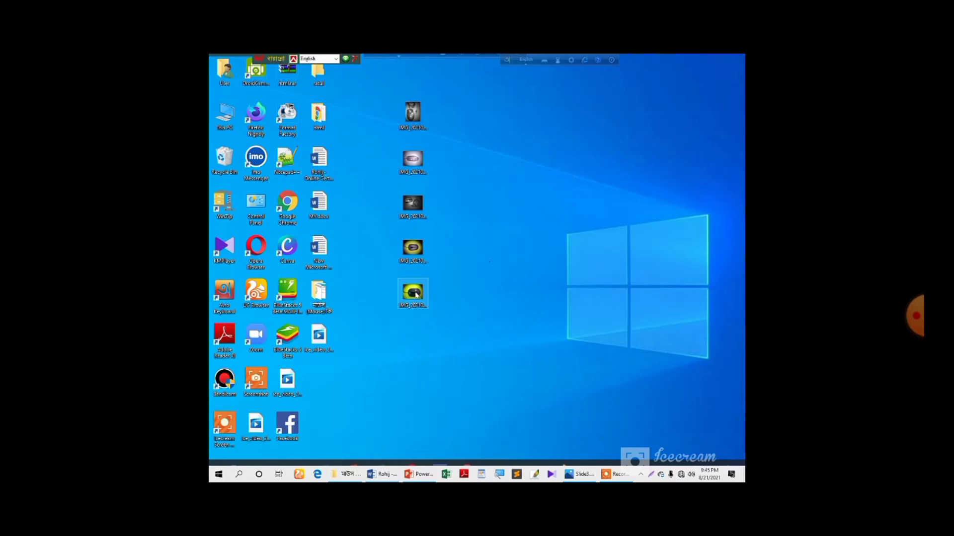
left_click(417, 295)
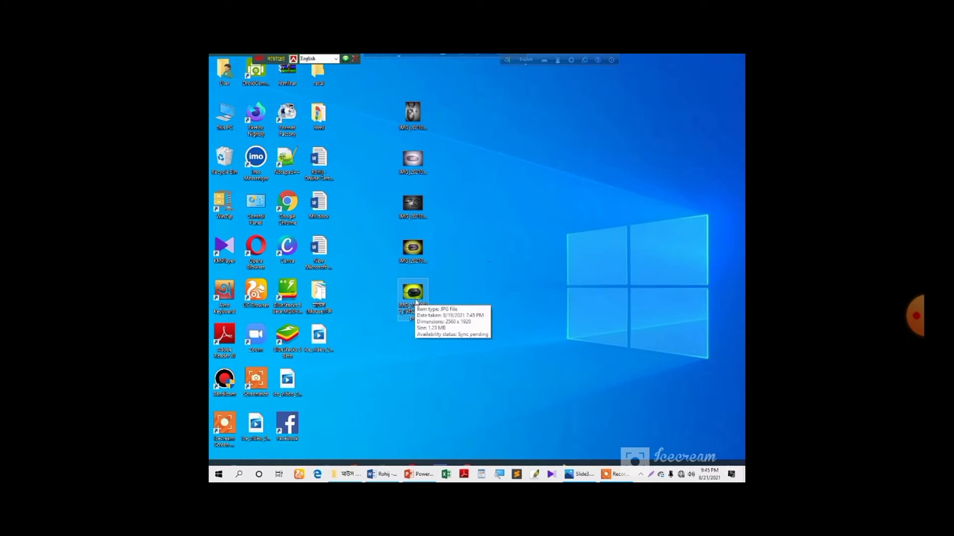
left_click(466, 287)
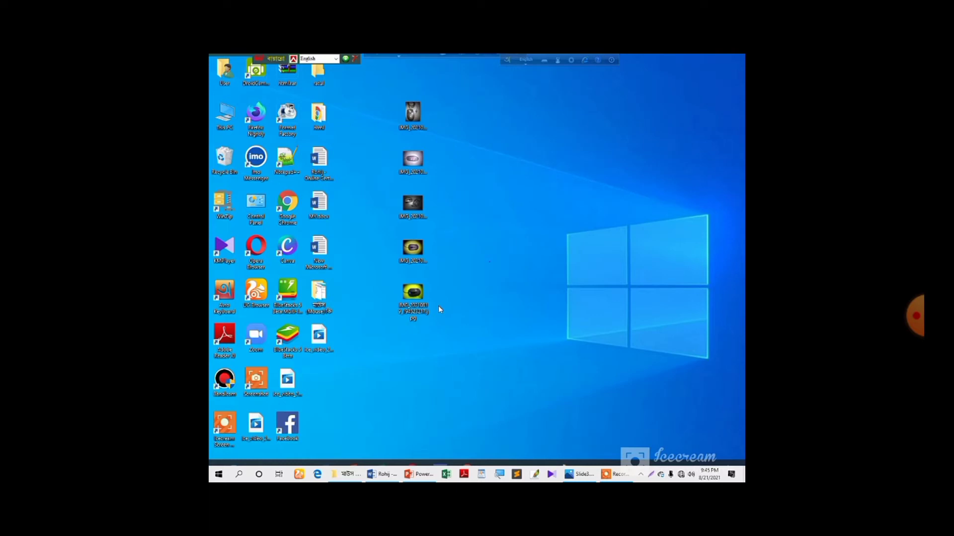
Rename the desktop photo IMG_20210819_194523217.jpg to the person's first name, keeping the .jpg extension.
left_click(412, 301)
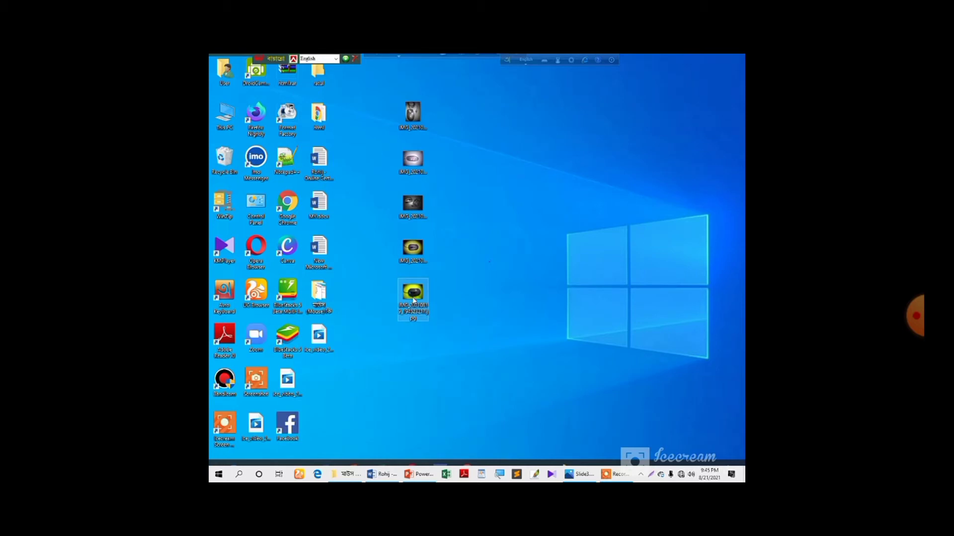
right_click(413, 300)
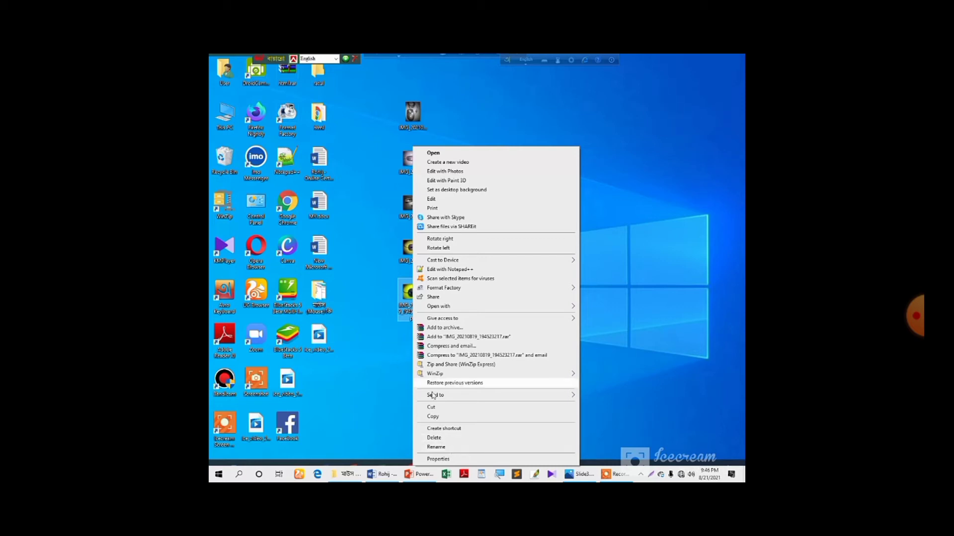
left_click(455, 449)
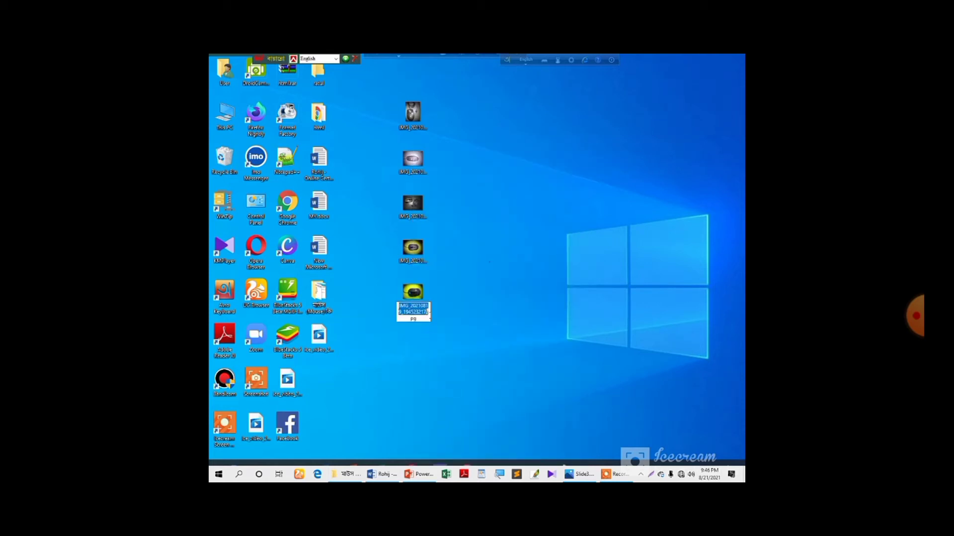
key("BackSpace")
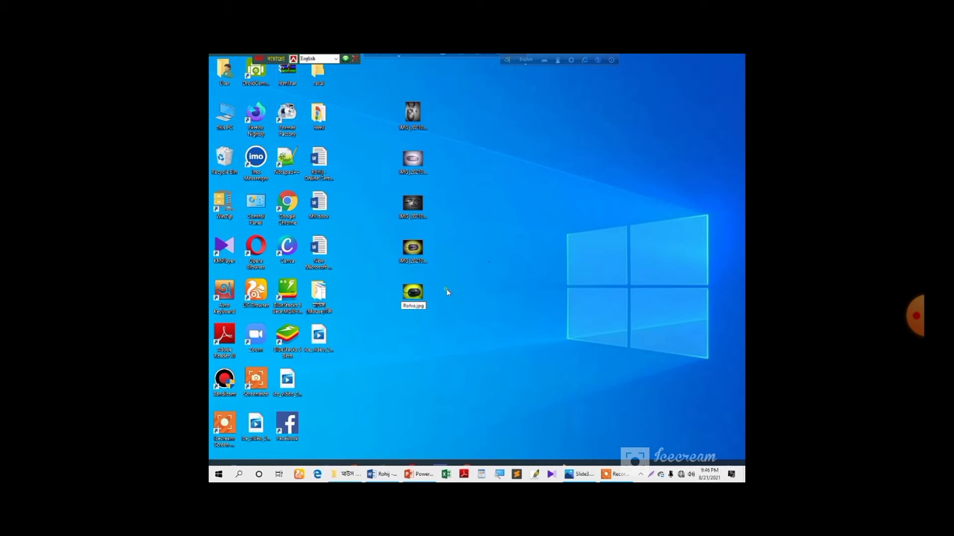
key("Return")
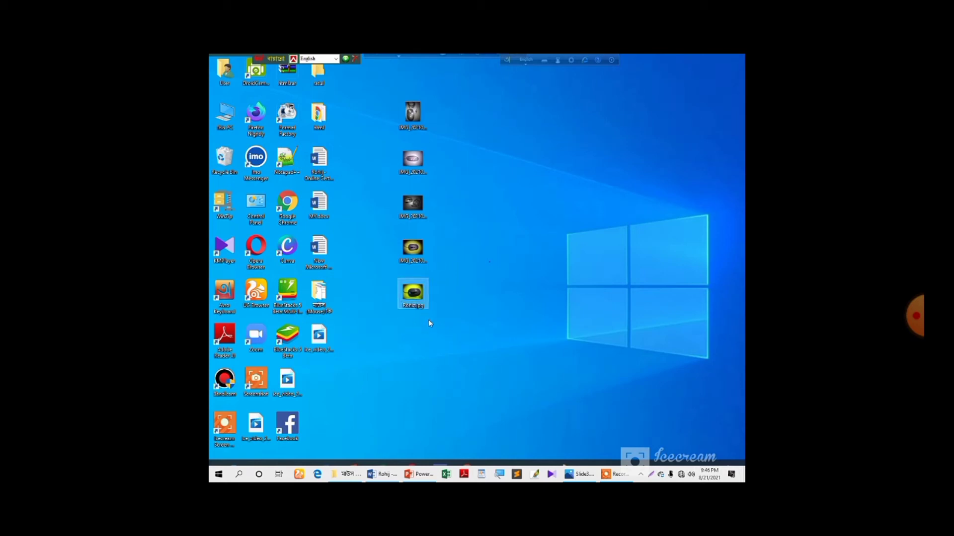
Delete the photo IMG_20210819_194213871.jpg from the desktop.
left_click(411, 119)
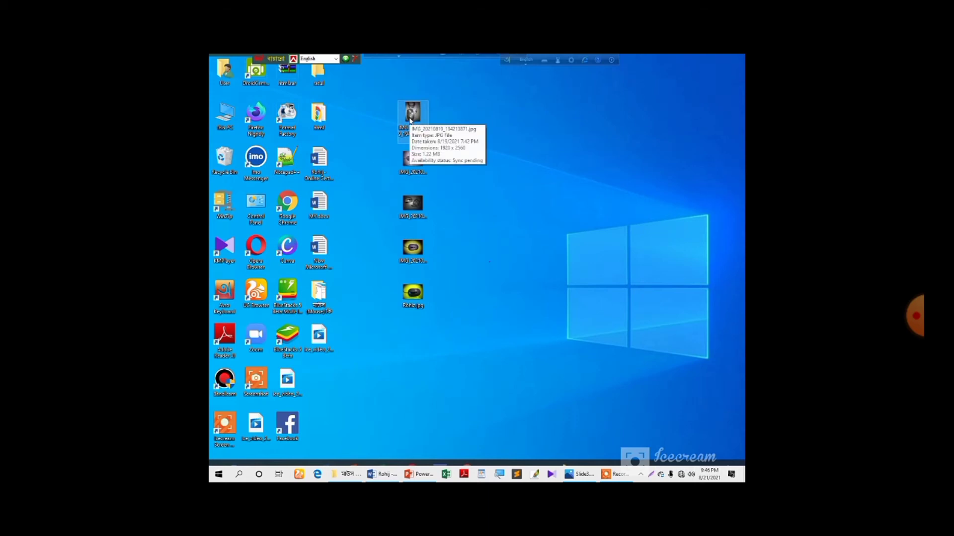
right_click(411, 120)
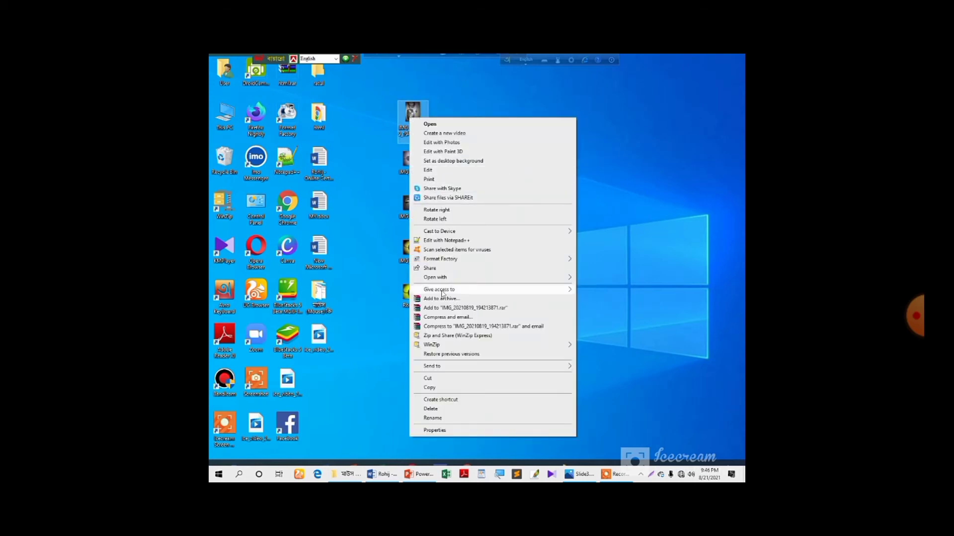
left_click(445, 411)
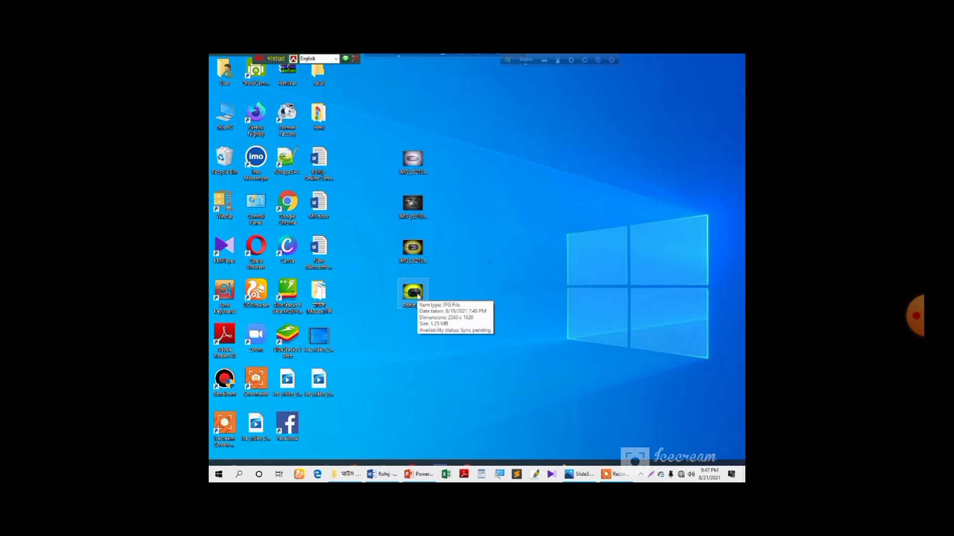
Move the renamed mouse photo away from the other photos to the edge of the wallpaper's Windows logo and deselect it.
left_click_drag(418, 296, 430, 294)
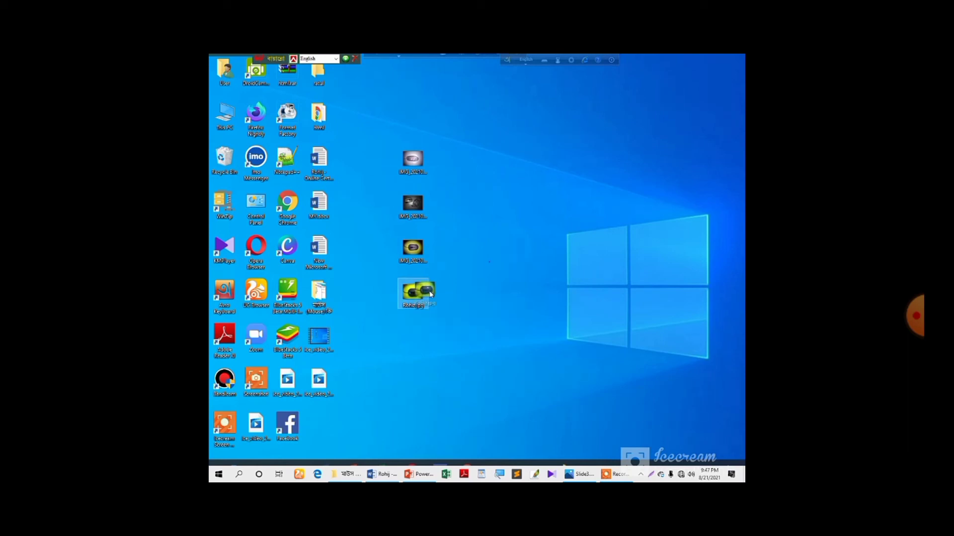
left_click_drag(515, 248, 602, 164)
left_click_drag(639, 134, 695, 99)
left_click_drag(691, 116, 578, 241)
left_click_drag(579, 242, 580, 237)
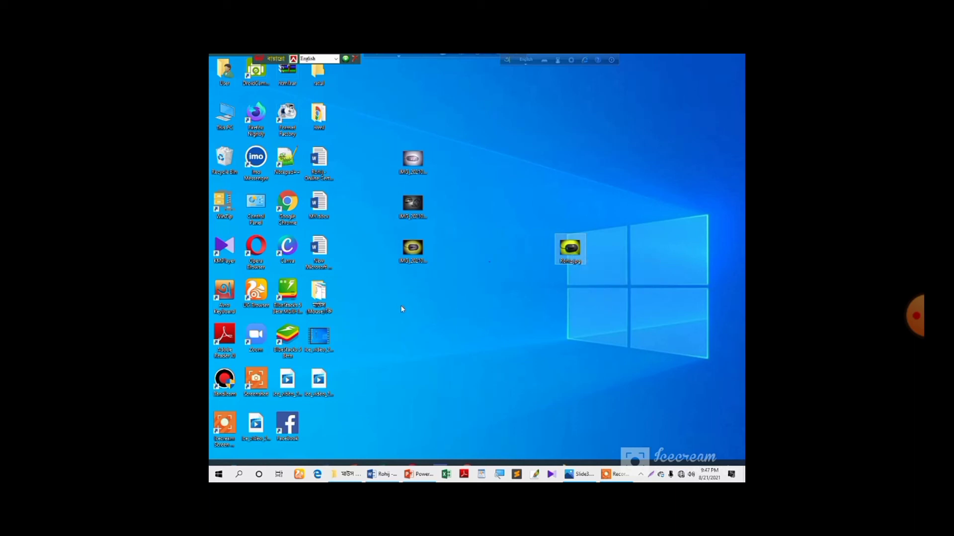
left_click(507, 297)
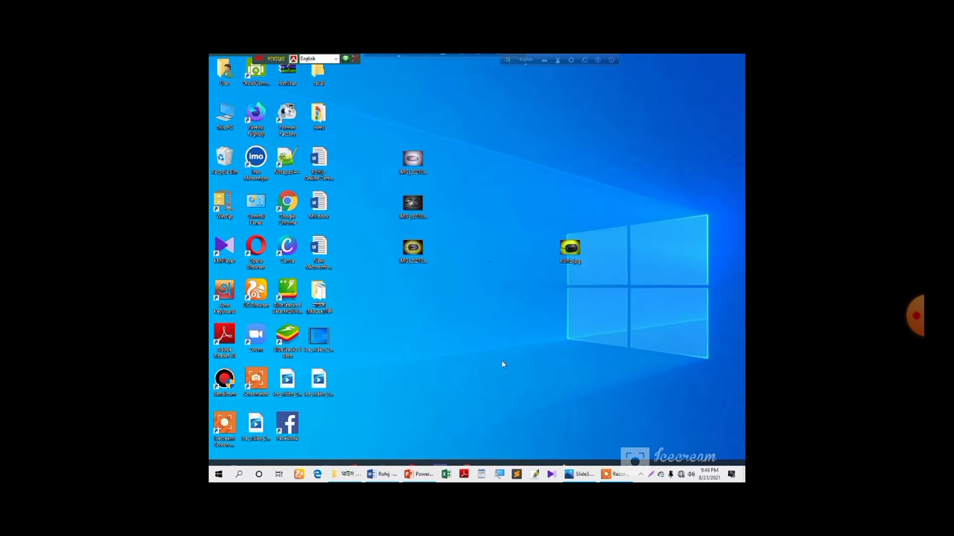
Switch to the open Word document, look through its class schedule from the header to the footer, and minimize it.
left_click(387, 478)
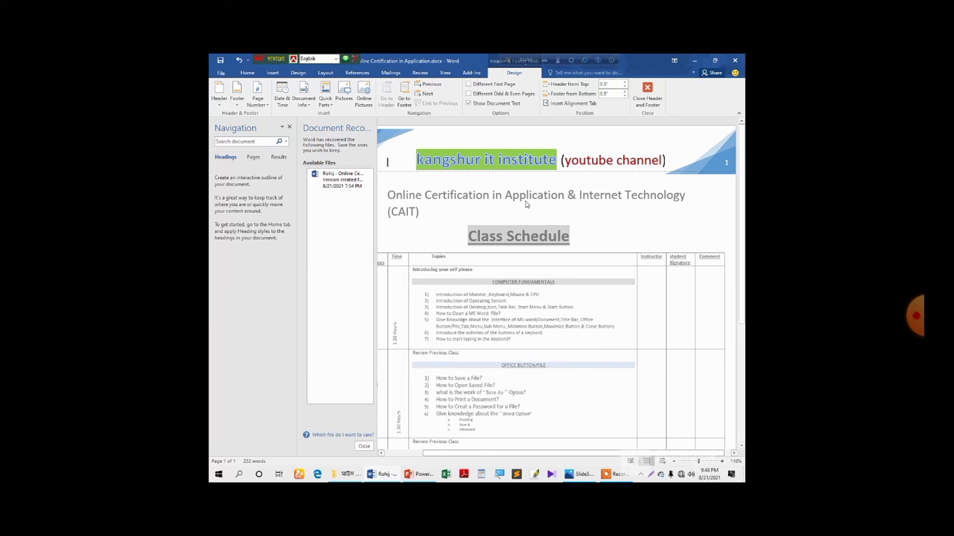
scroll(527, 205, "down", 5)
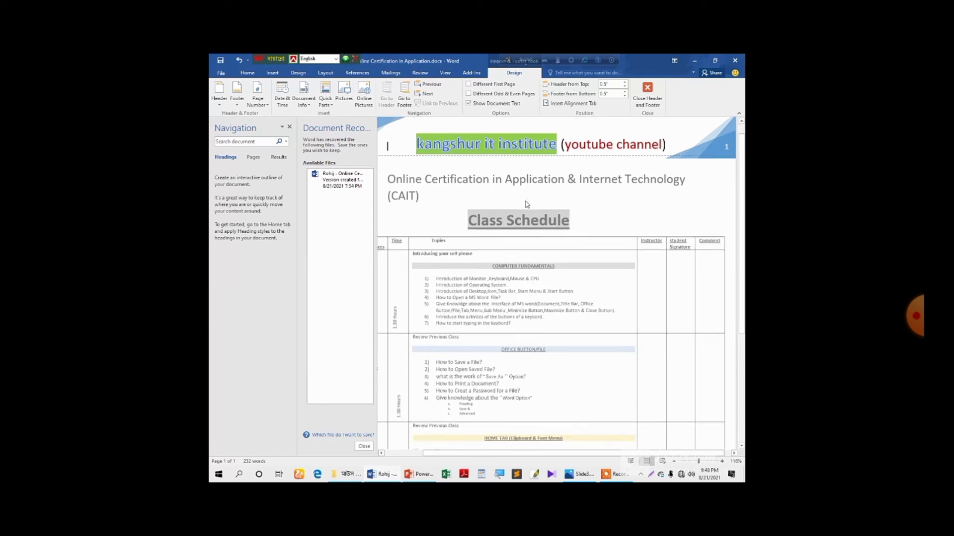
scroll(527, 204, "up", 4)
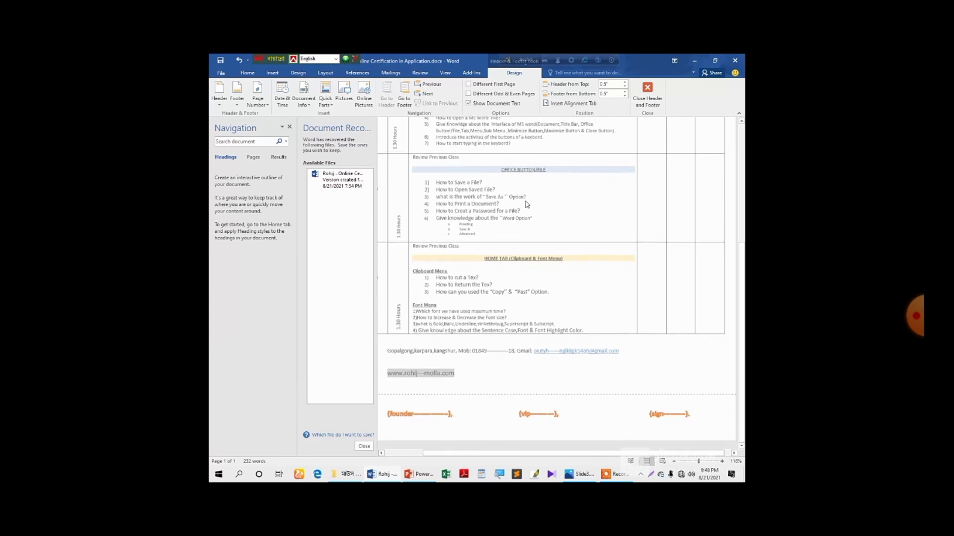
scroll(527, 204, "up", 2)
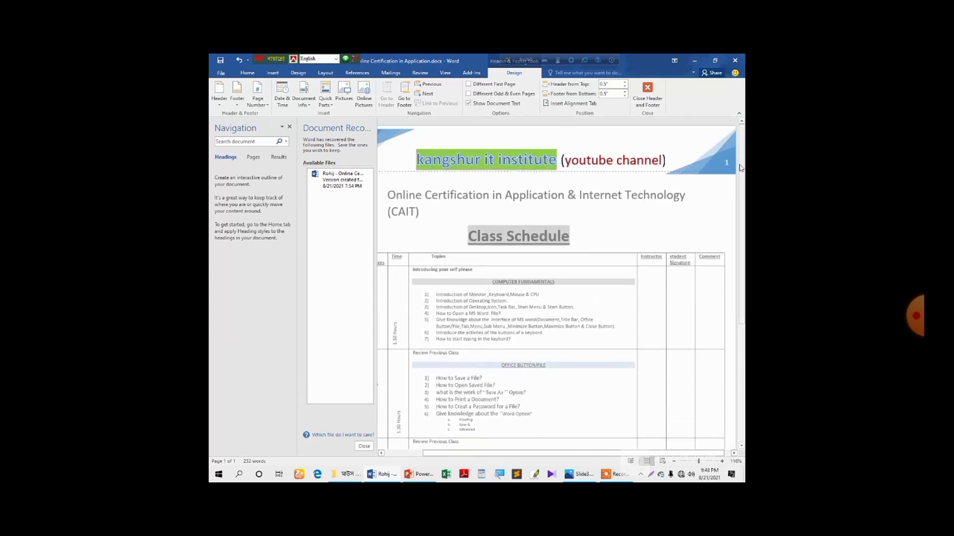
left_click_drag(739, 167, 742, 190)
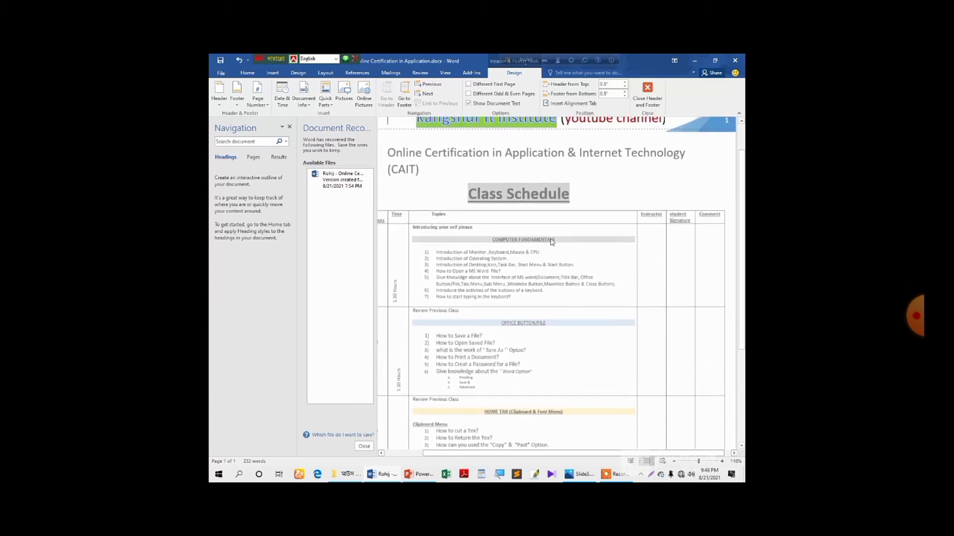
scroll(540, 240, "up", 1)
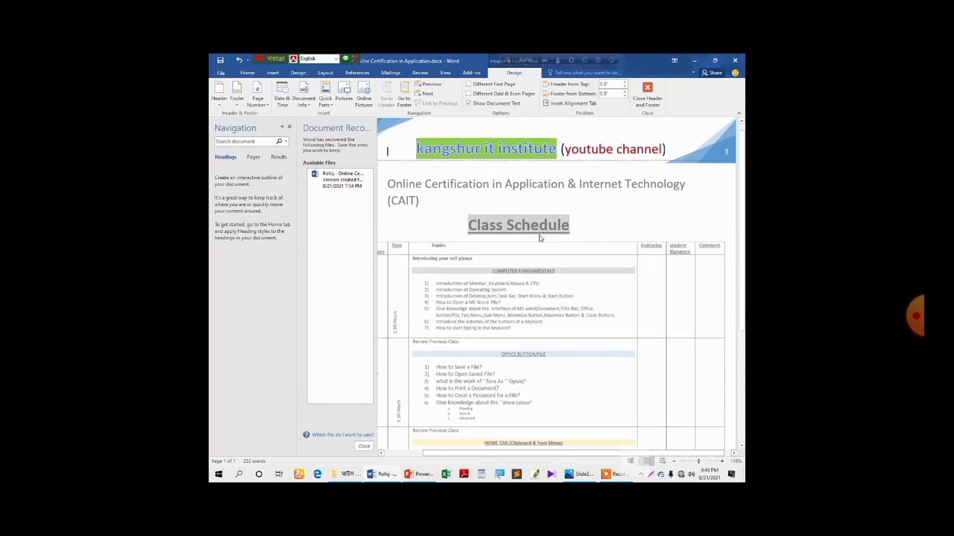
scroll(540, 239, "down", 4)
scroll(540, 238, "down", 2)
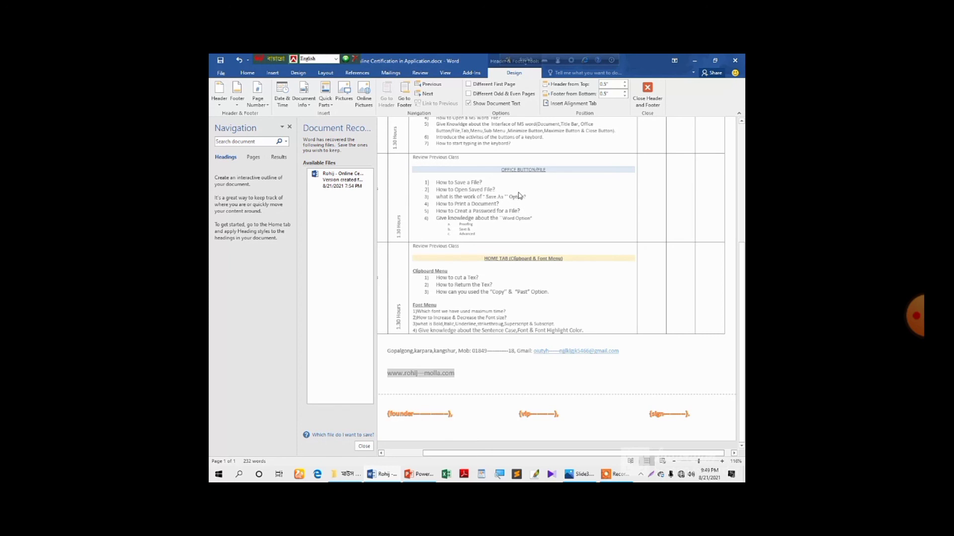
scroll(520, 196, "up", 1)
scroll(519, 195, "up", 7)
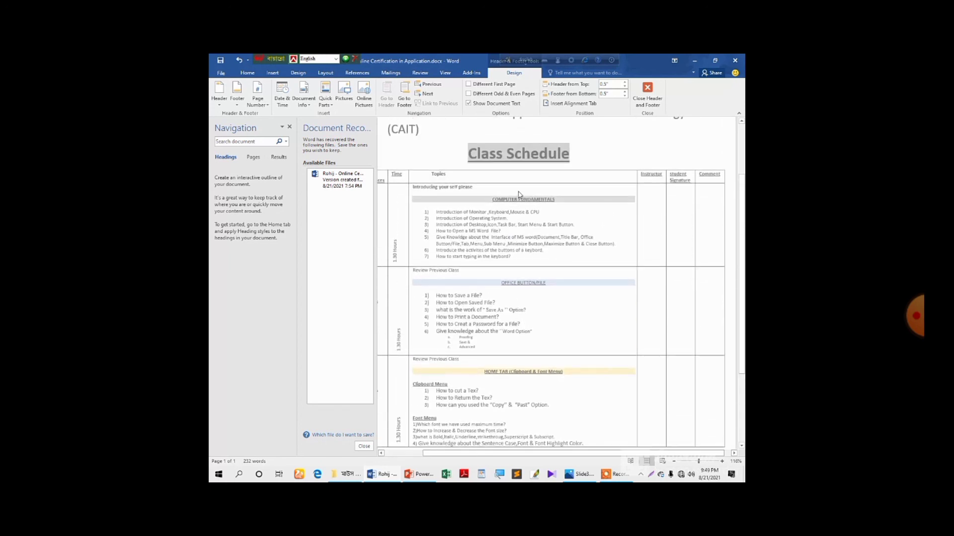
scroll(519, 194, "up", 1)
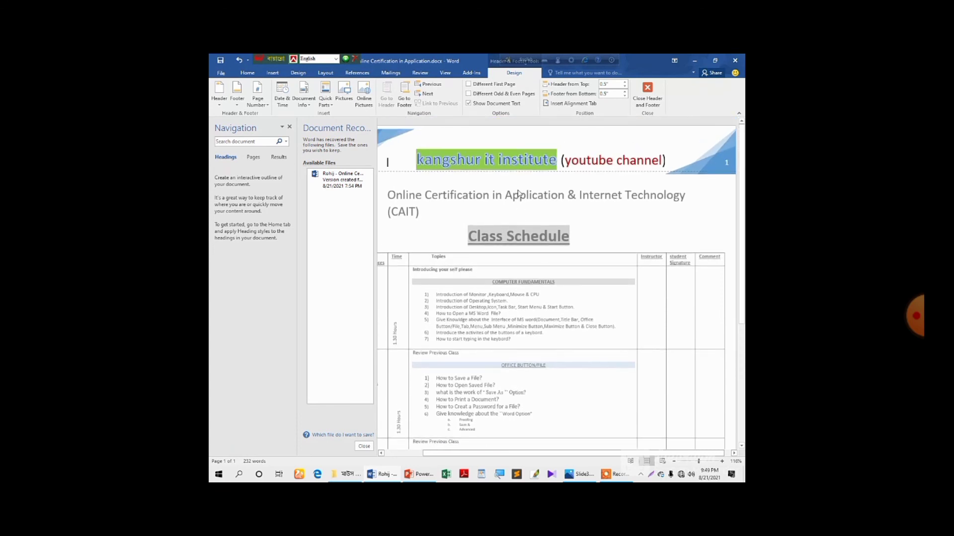
scroll(517, 193, "down", 8)
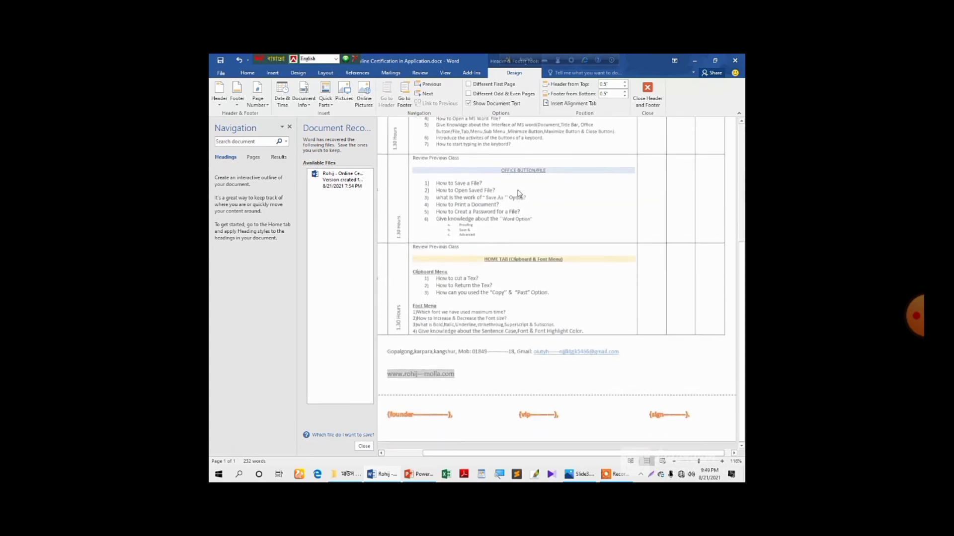
scroll(518, 193, "up", 8)
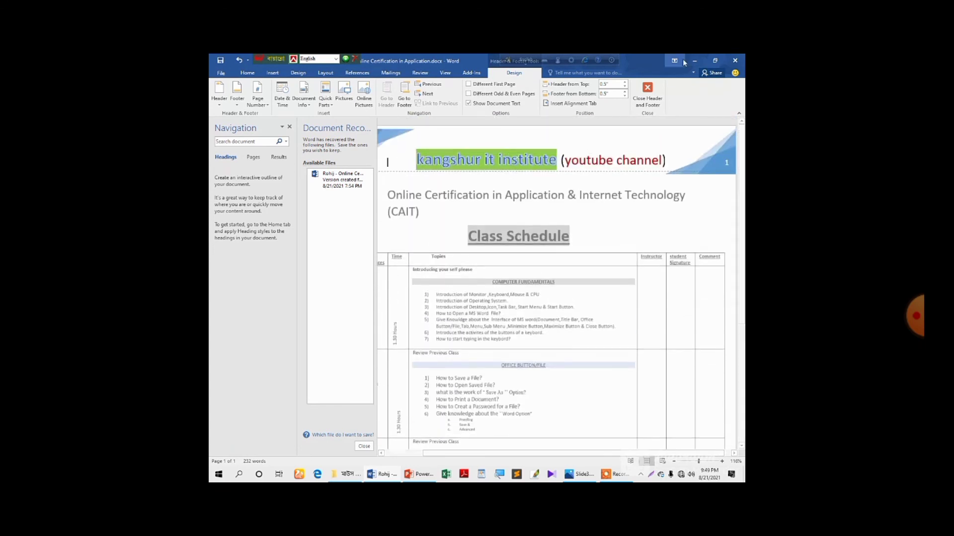
left_click(695, 63)
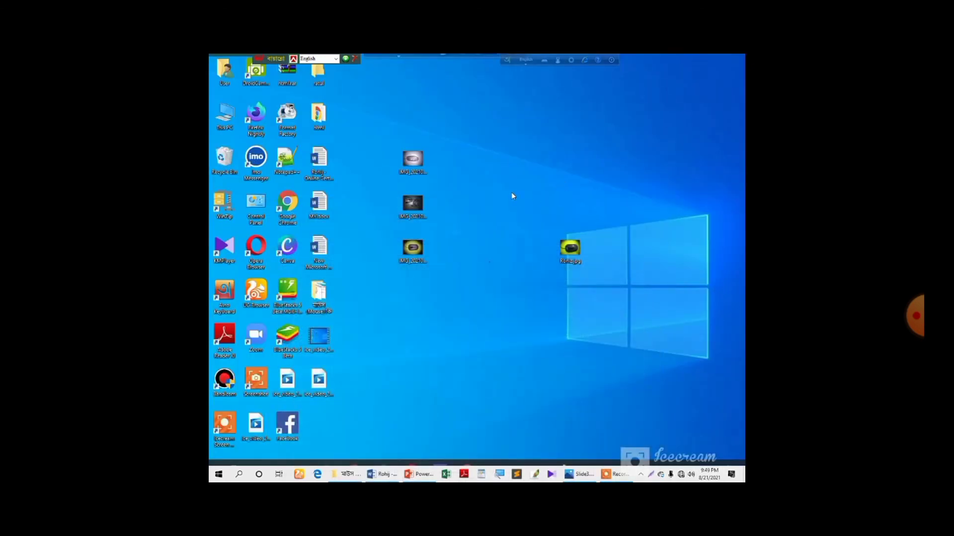